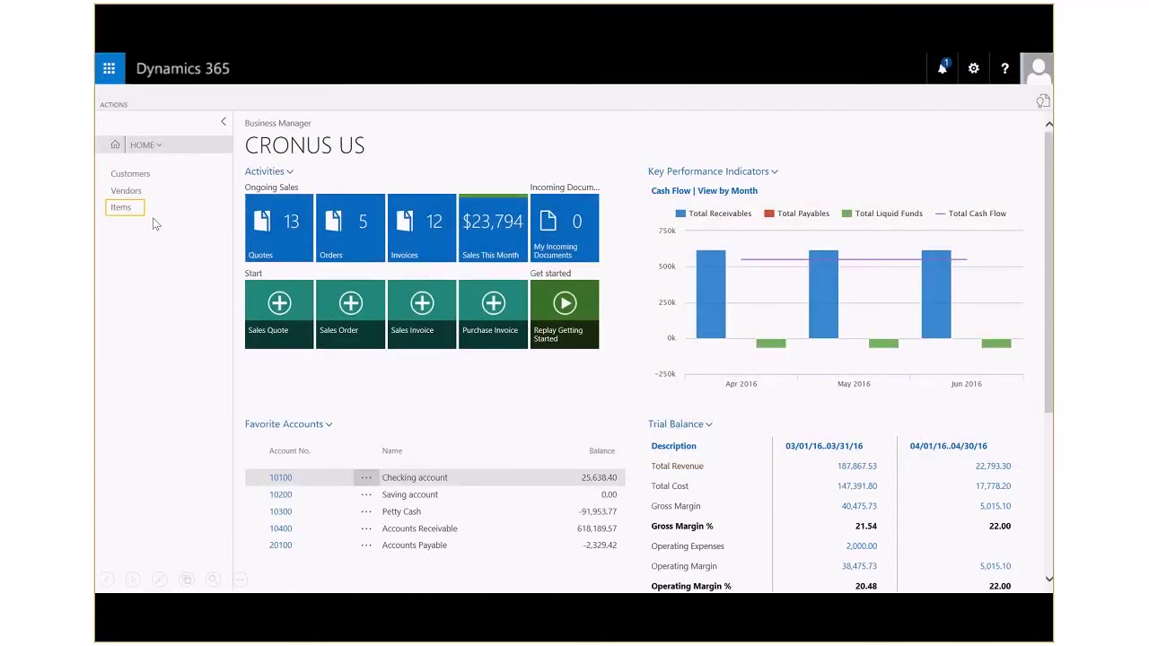
Preview the Inventory - Top 10 List report from the Items list's inventory statistics reports
{"action": "left_click", "coordinate": [122, 208]}
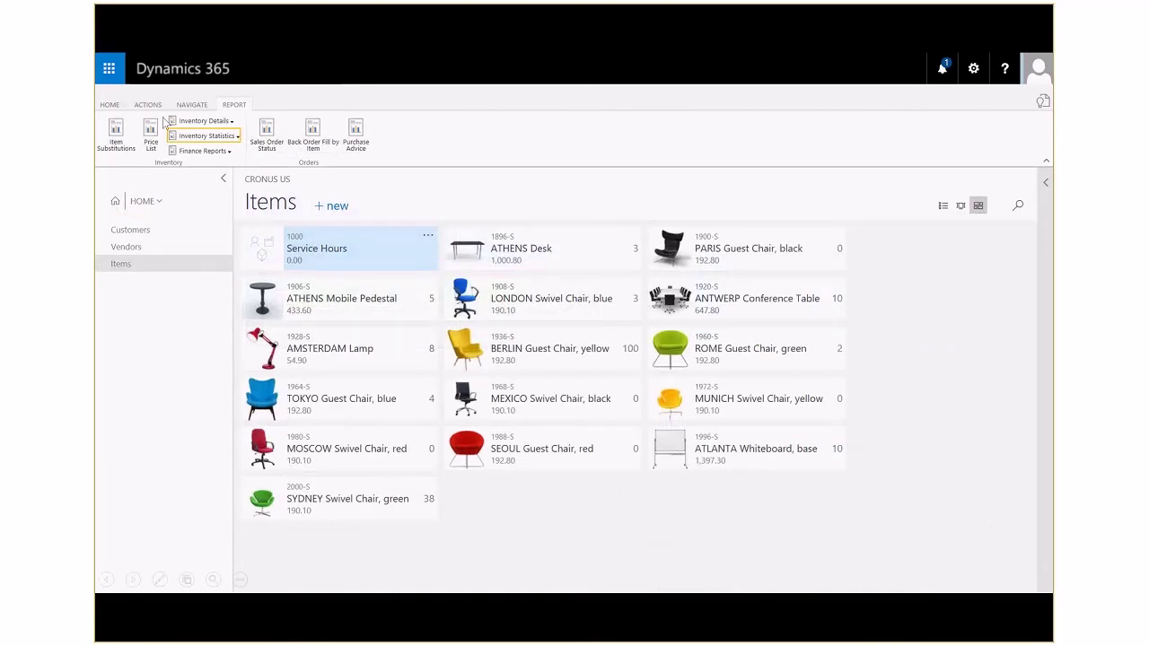
{"action": "left_click", "coordinate": [189, 138]}
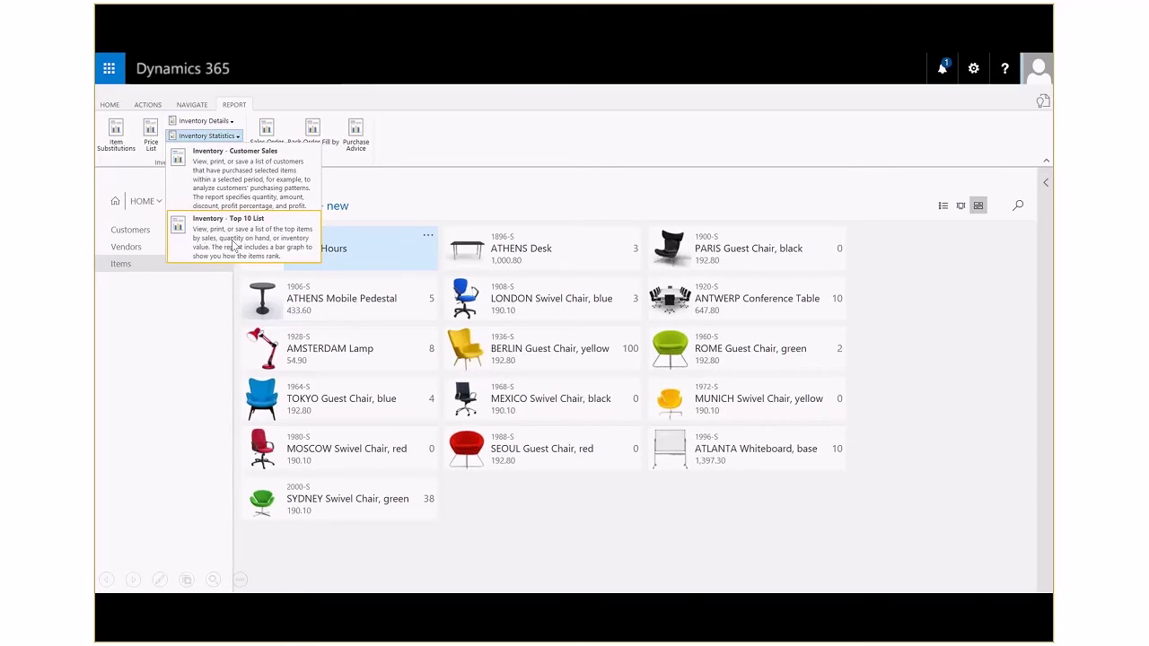
{"action": "left_click", "coordinate": [232, 240]}
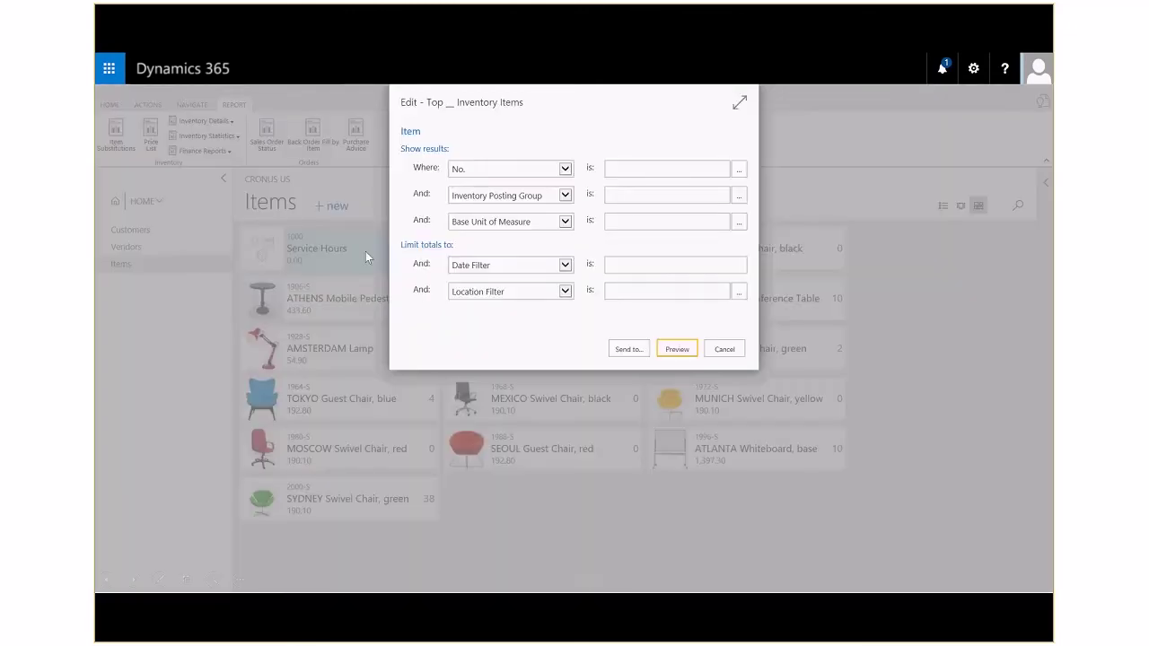
{"action": "left_click", "coordinate": [679, 351]}
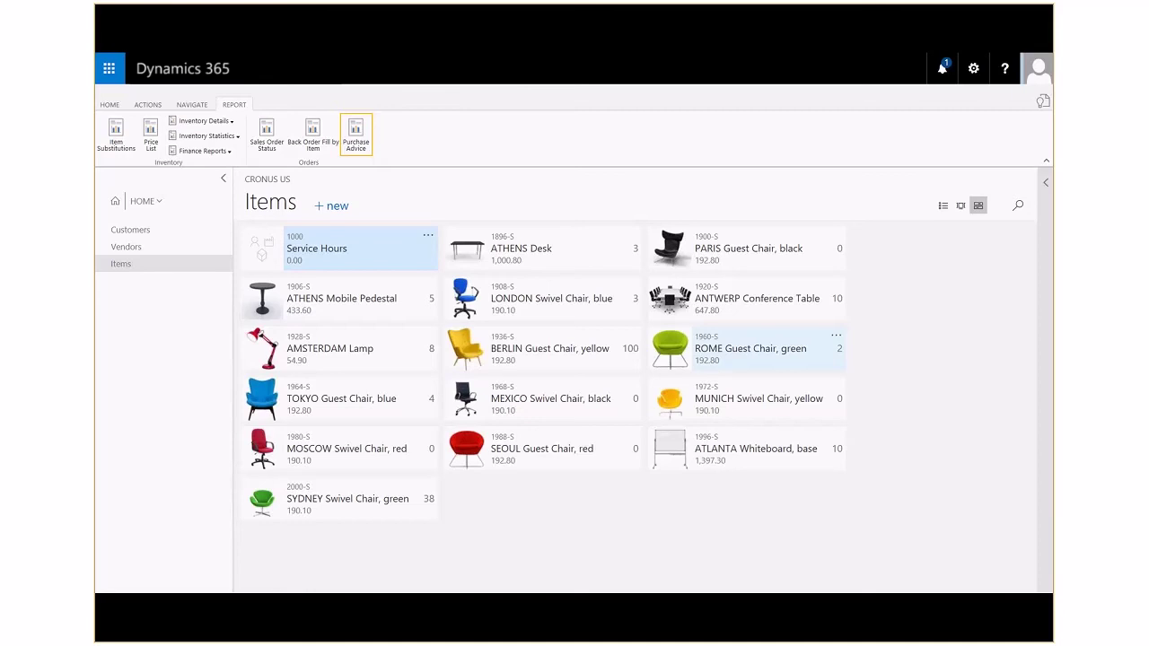
{"action": "left_click", "coordinate": [358, 132]}
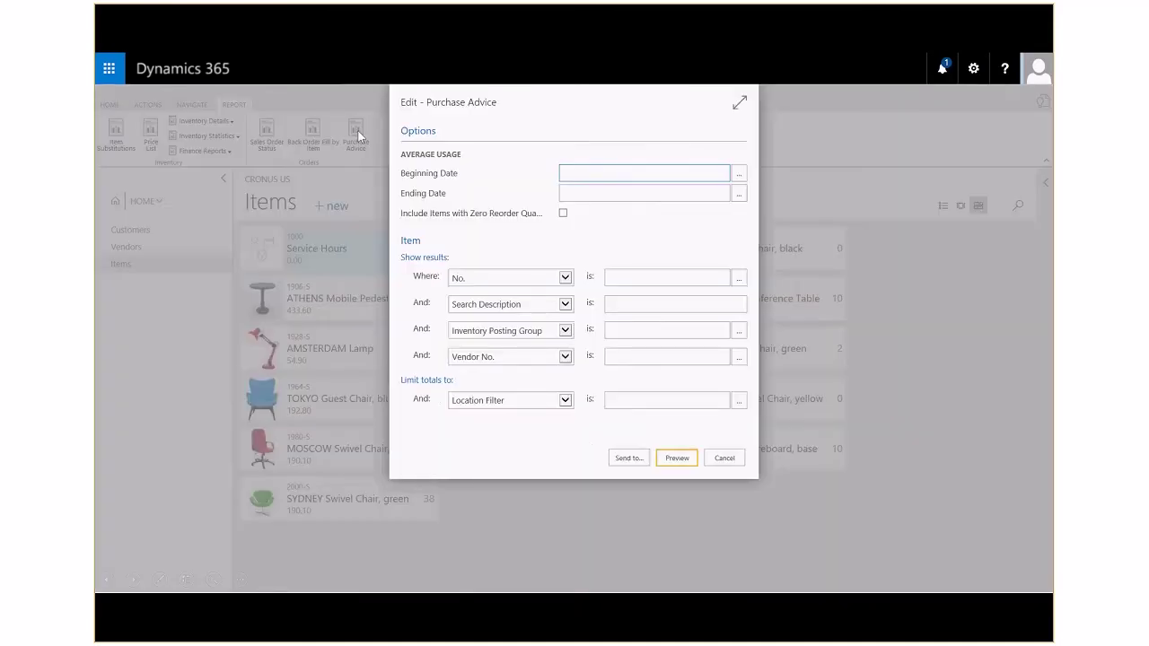
{"action": "left_click", "coordinate": [677, 458]}
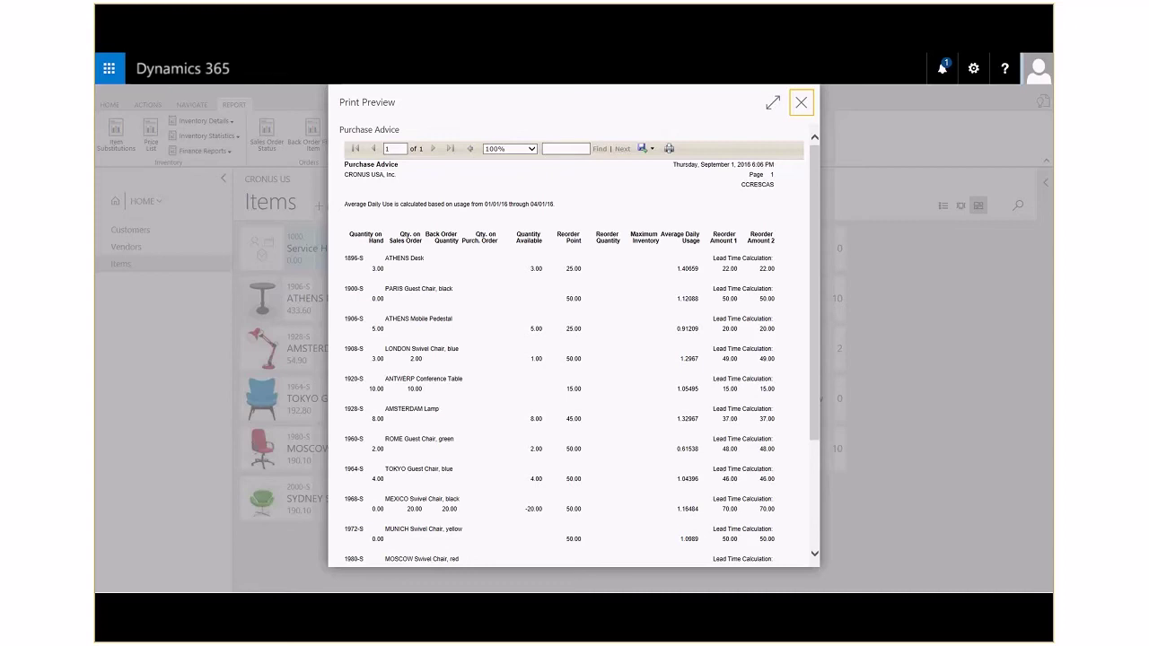
{"action": "left_click", "coordinate": [801, 103]}
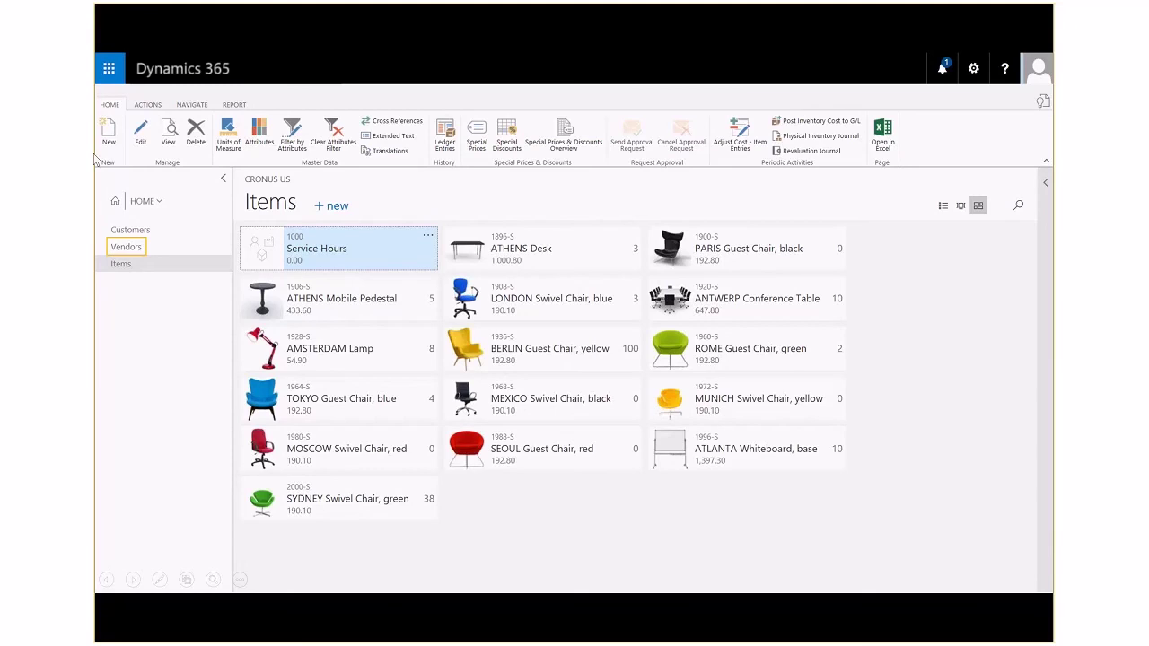
Preview the Vendor/Item Purchases report filtered to item 1896-S from the Vendors list
{"action": "left_click", "coordinate": [120, 250]}
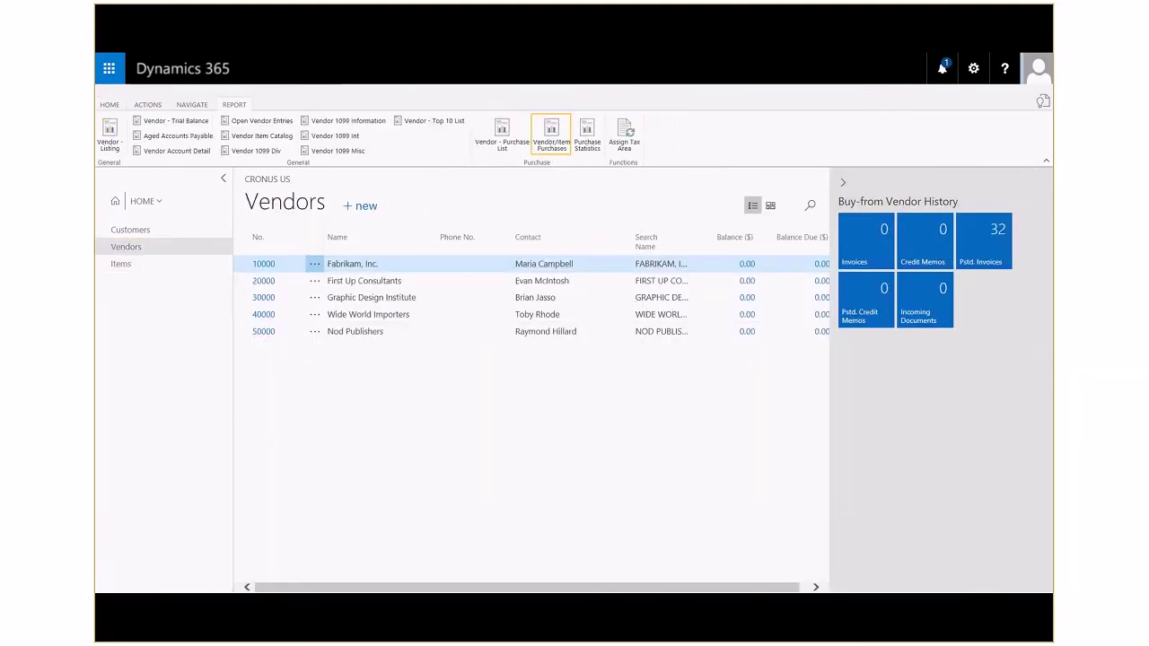
{"action": "left_click", "coordinate": [551, 139]}
{"action": "type", "text": "1896-S"}
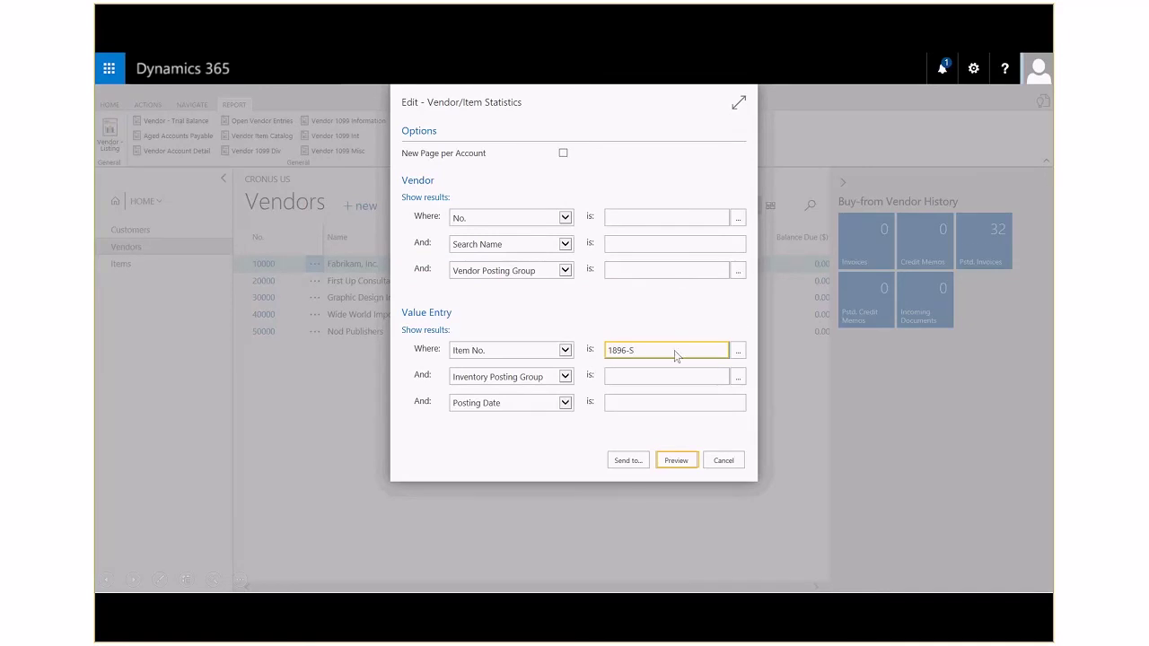
{"action": "left_click", "coordinate": [677, 465]}
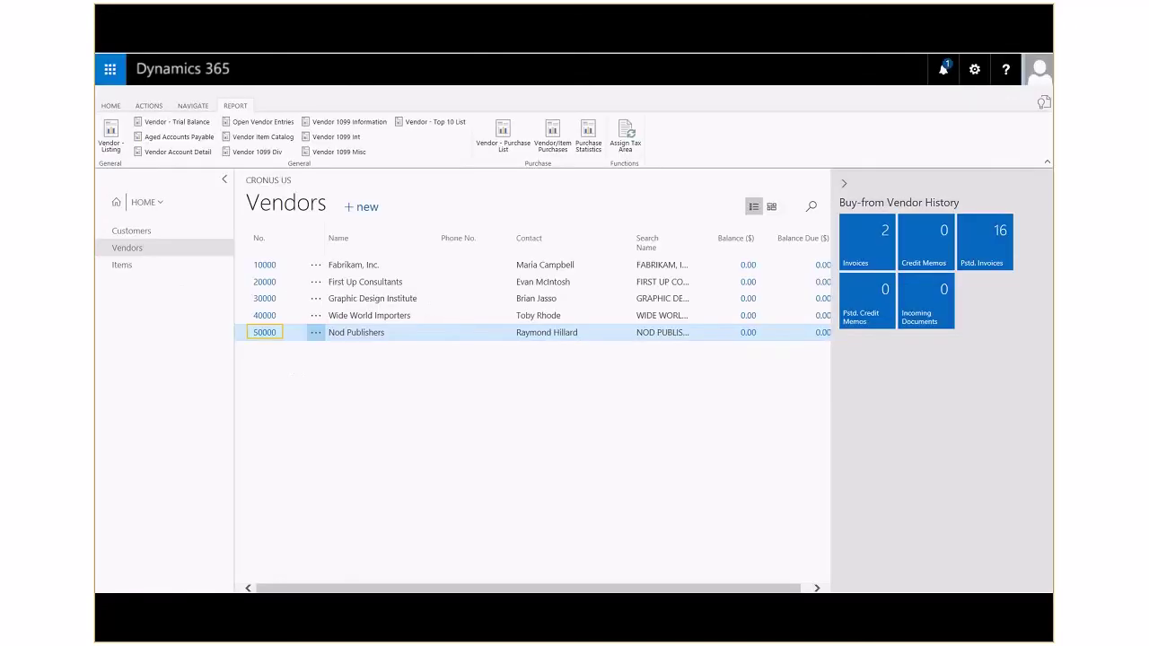
Create a Nod Publishers purchase invoice for 10 ATHENS Desks with vendor invoice no. VENDOR-123, then post it
{"action": "left_click", "coordinate": [265, 337]}
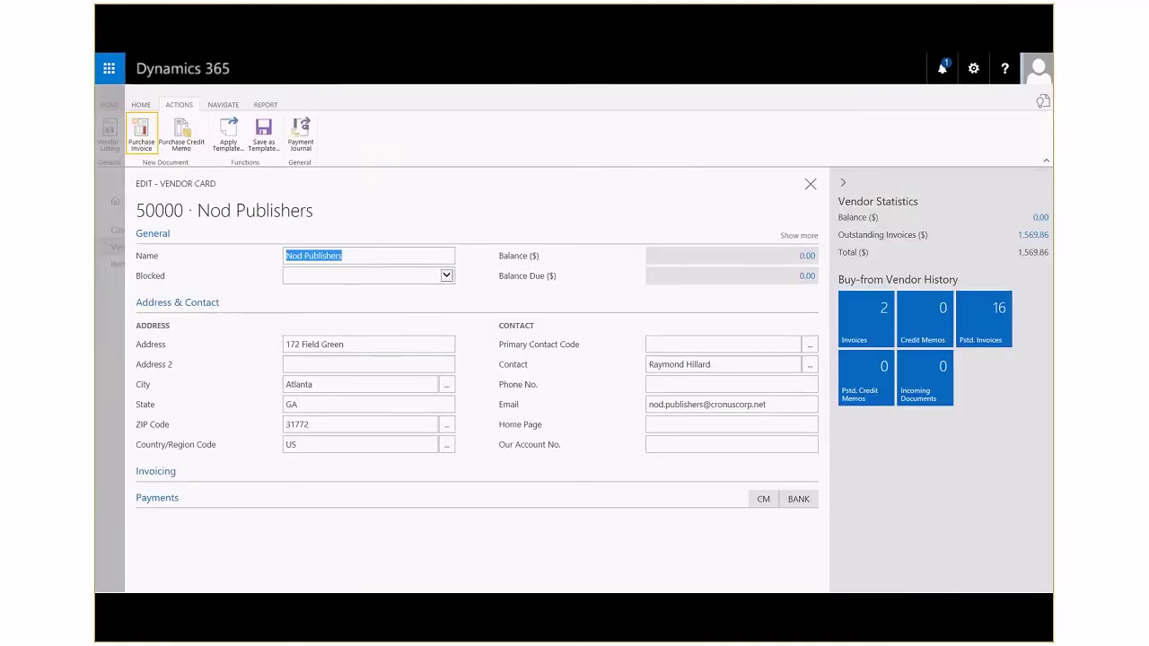
{"action": "left_click", "coordinate": [141, 143]}
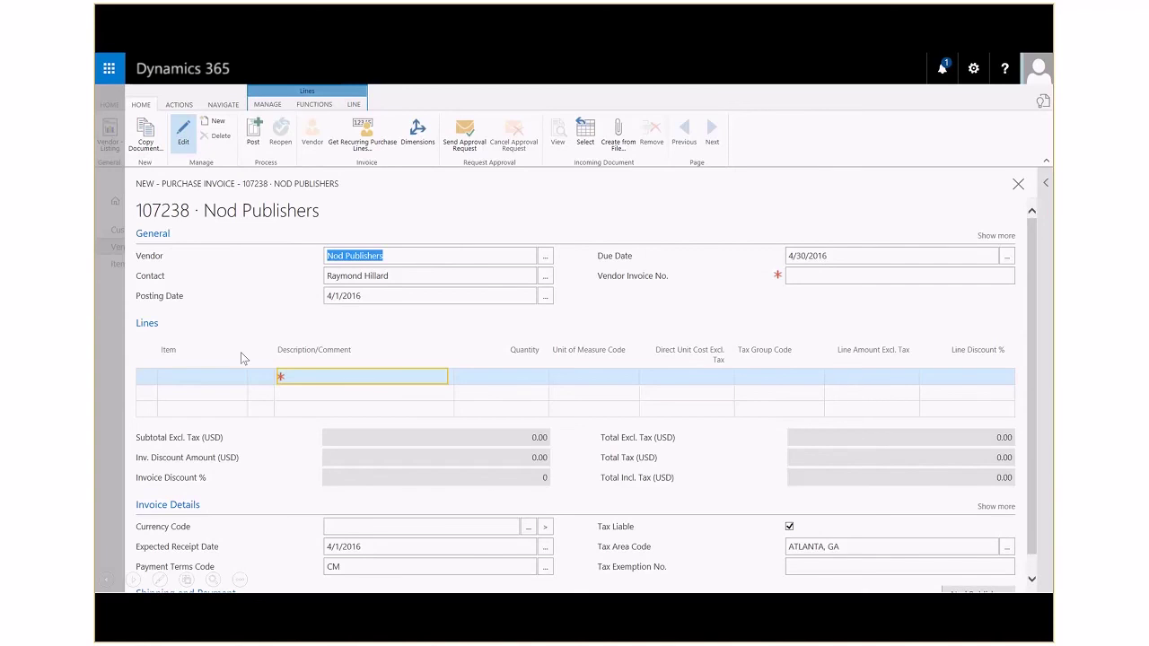
{"action": "type", "text": "ATHENS Desk"}
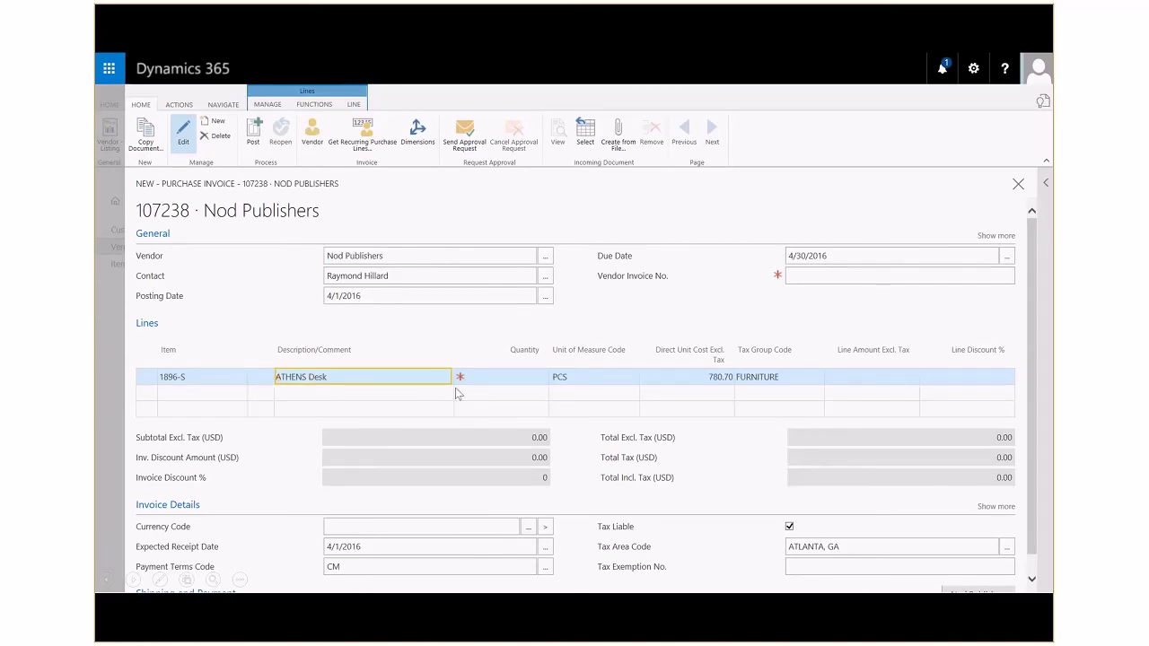
{"action": "left_click", "coordinate": [484, 380]}
{"action": "type", "text": "10"}
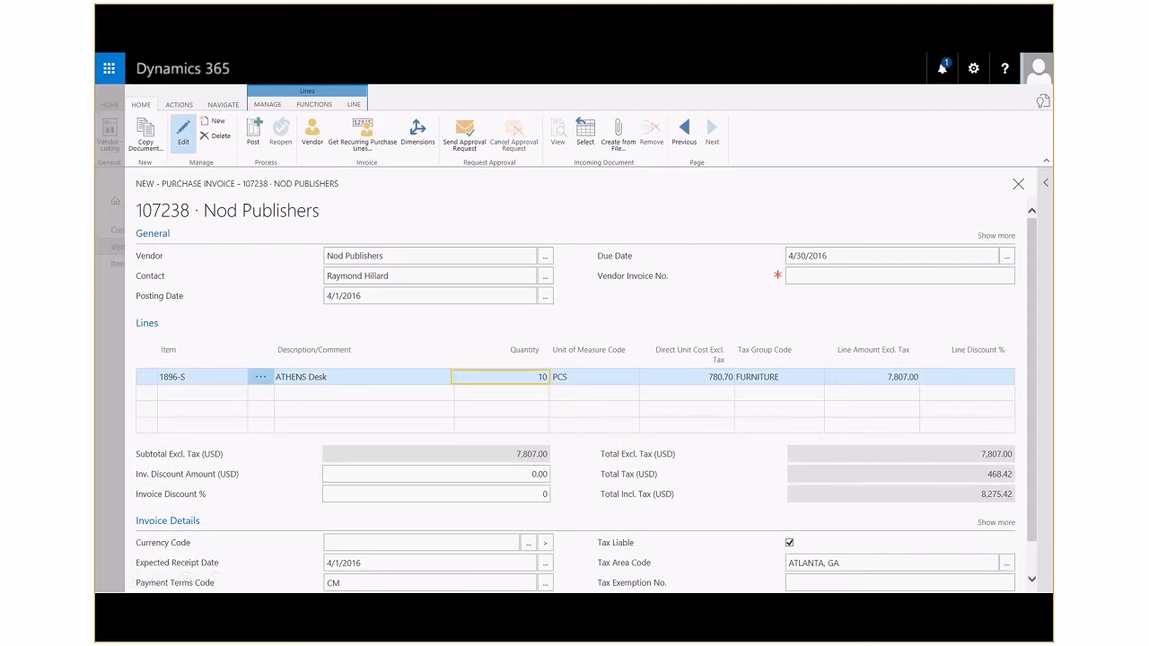
{"action": "type", "text": "VENDOR-123"}
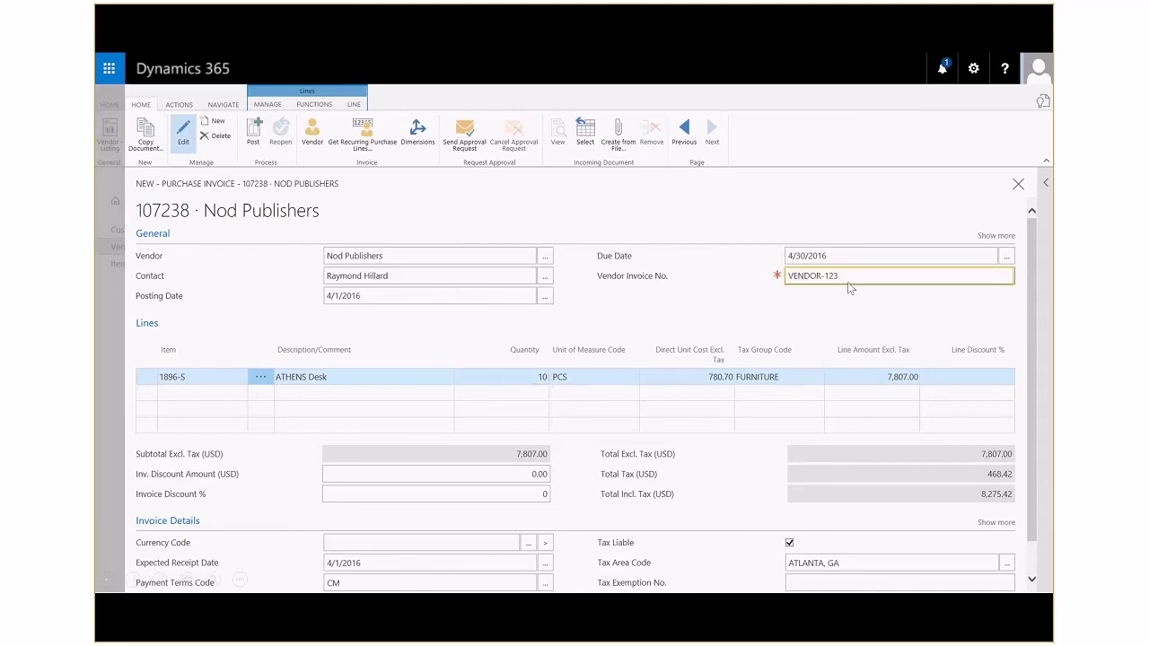
{"action": "left_click", "coordinate": [253, 133]}
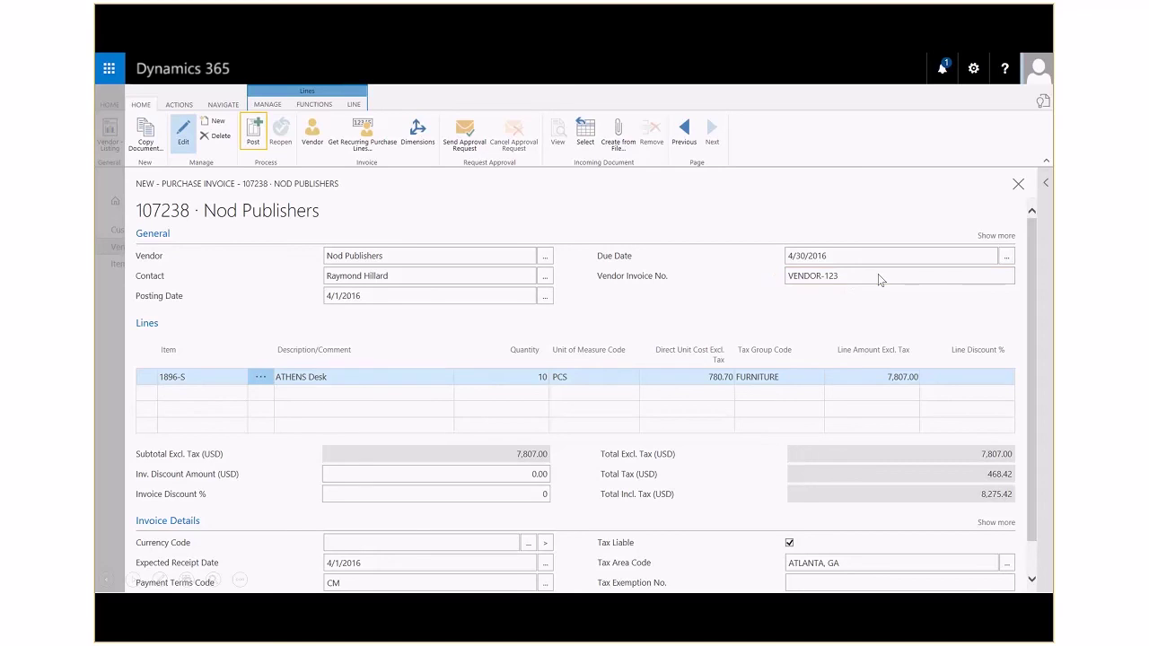
Confirm posting, view posted invoice 108001, then close it to return to the vendor card
{"action": "left_click", "coordinate": [251, 143]}
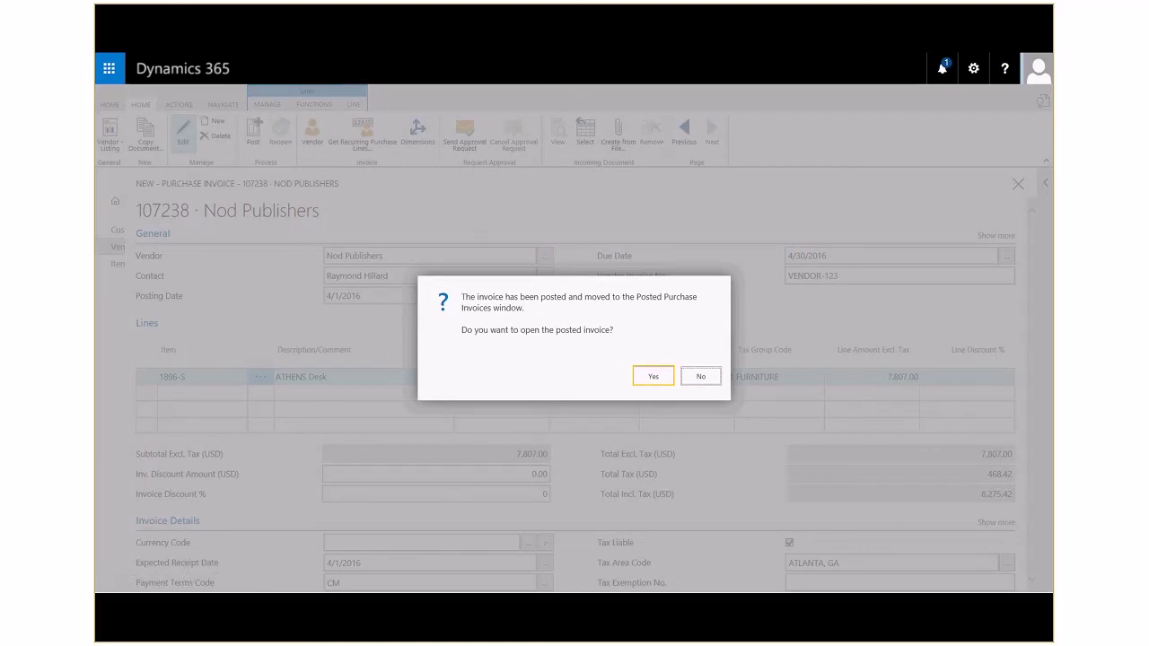
{"action": "left_click", "coordinate": [653, 377]}
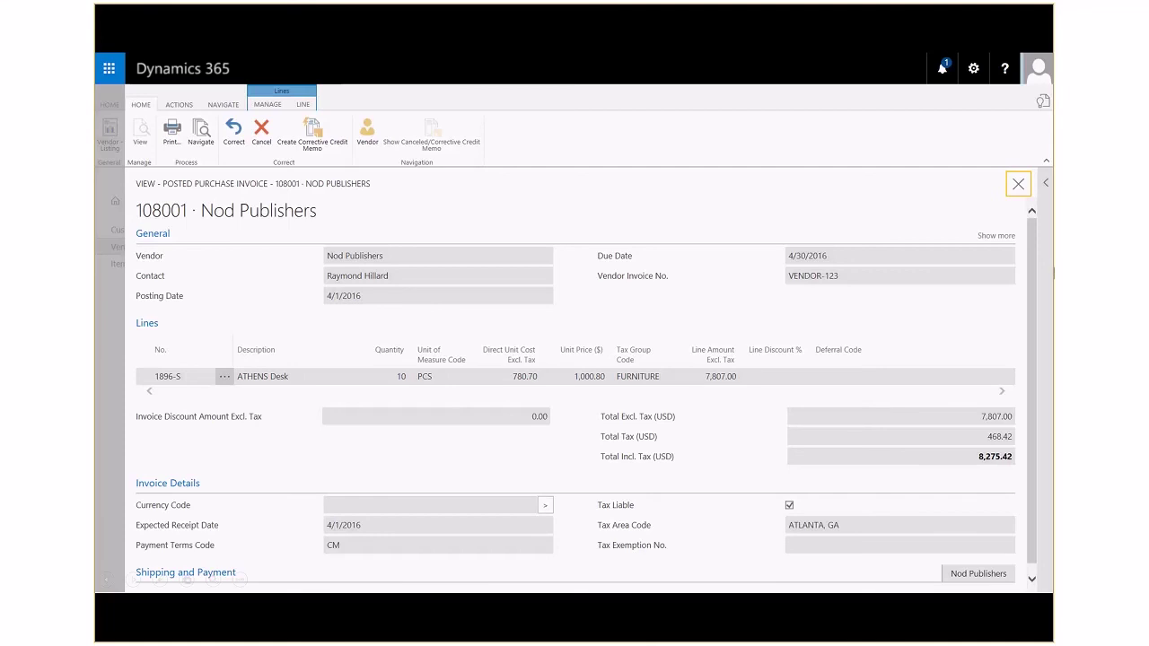
{"action": "left_click", "coordinate": [1018, 184]}
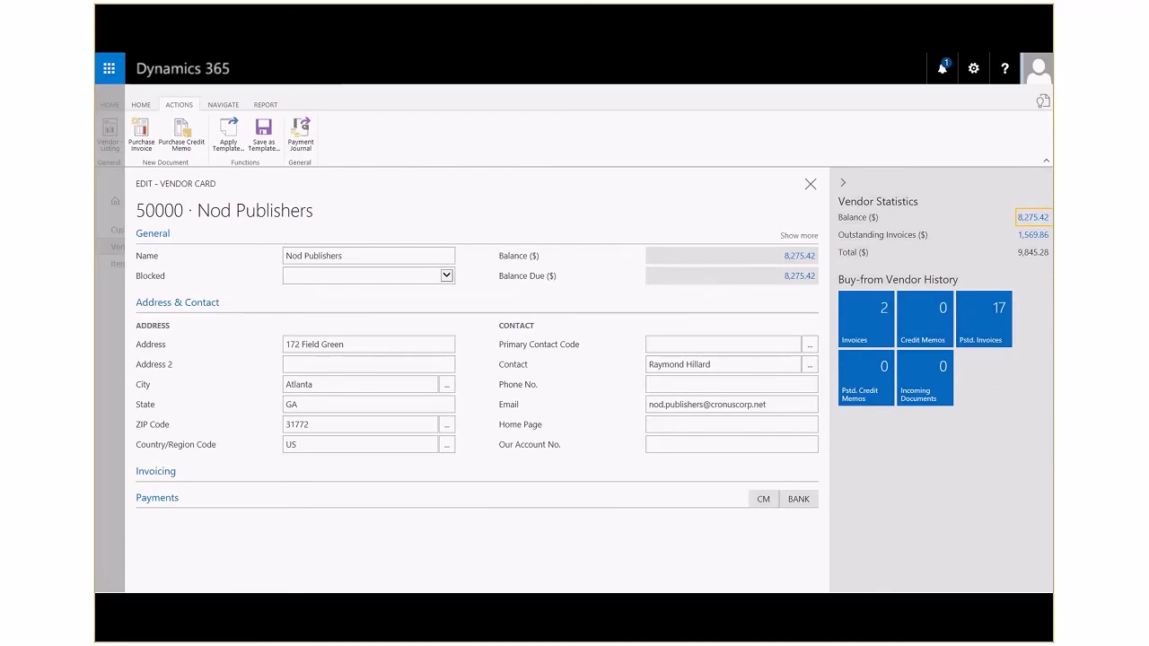
Review Nod Publishers' vendor ledger entries showing invoice 108001, then return to the home page
{"action": "left_click", "coordinate": [1030, 222]}
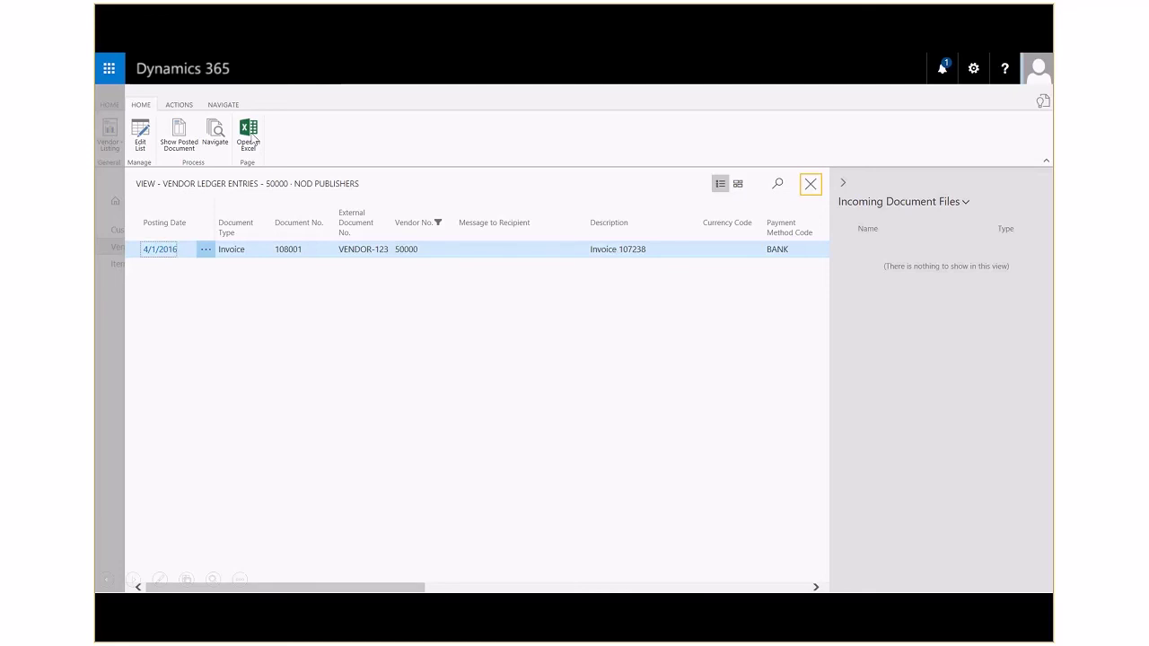
{"action": "key", "text": "Escape"}
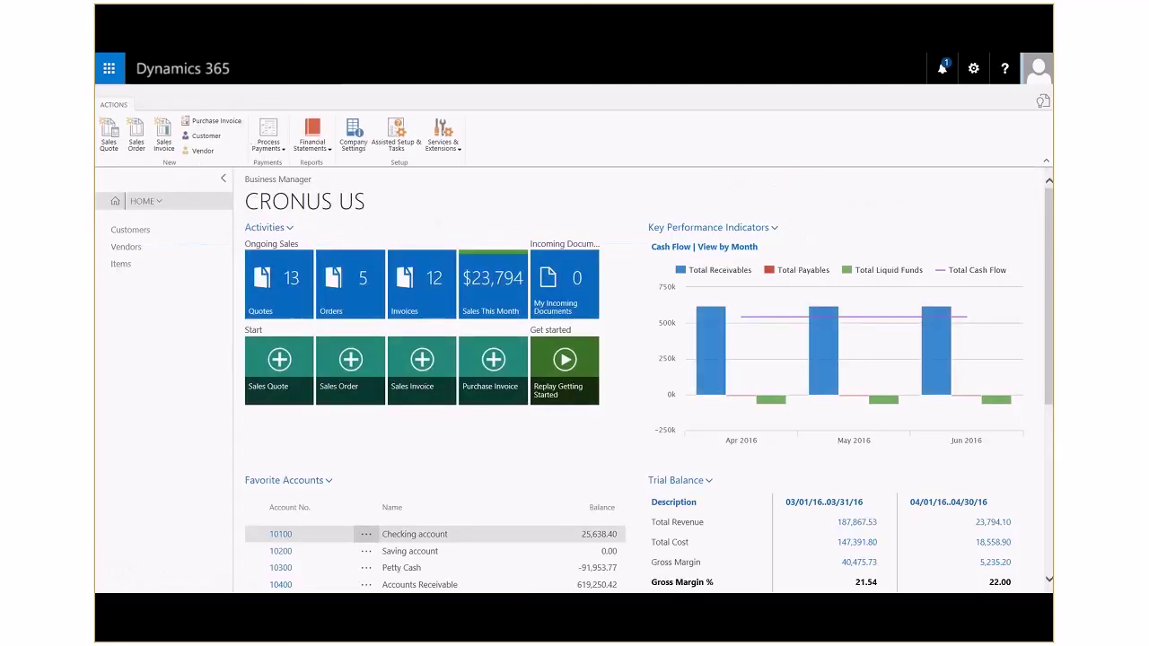